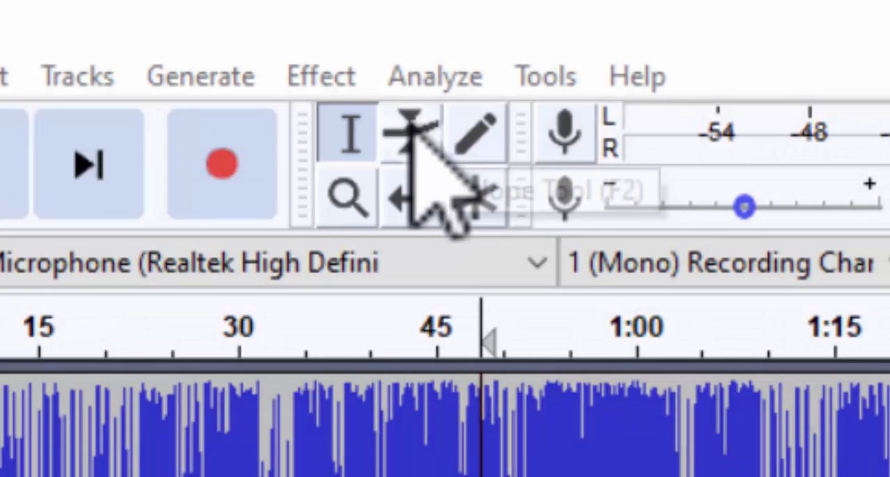
Step: Switch through the Envelope, Zoom, Time Shift, Draw and Multi-Tool modes in turn
click(411, 131)
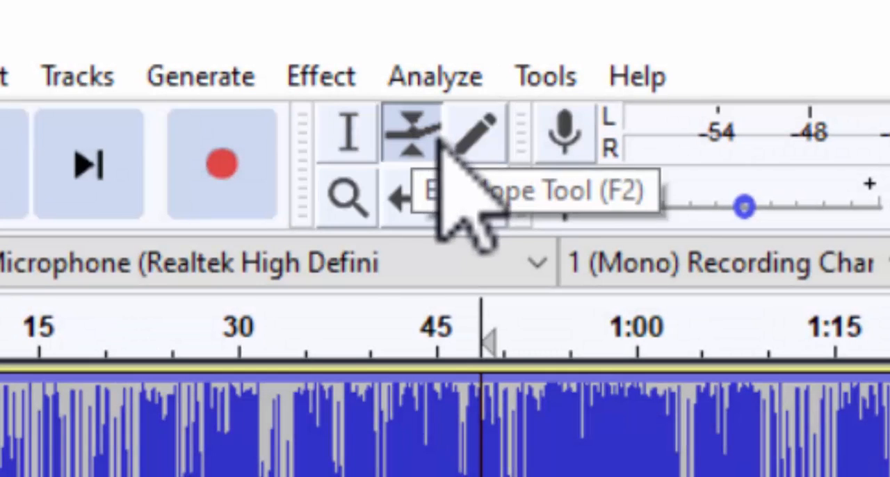
click(356, 202)
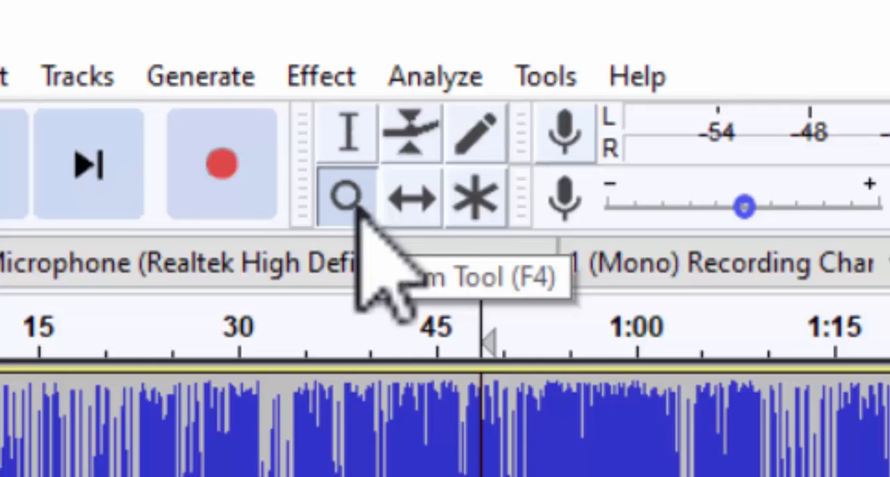
click(412, 203)
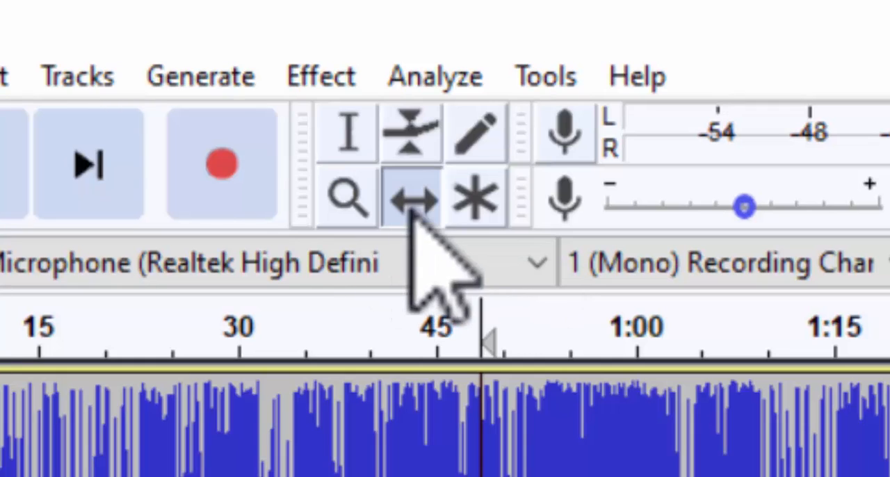
click(485, 136)
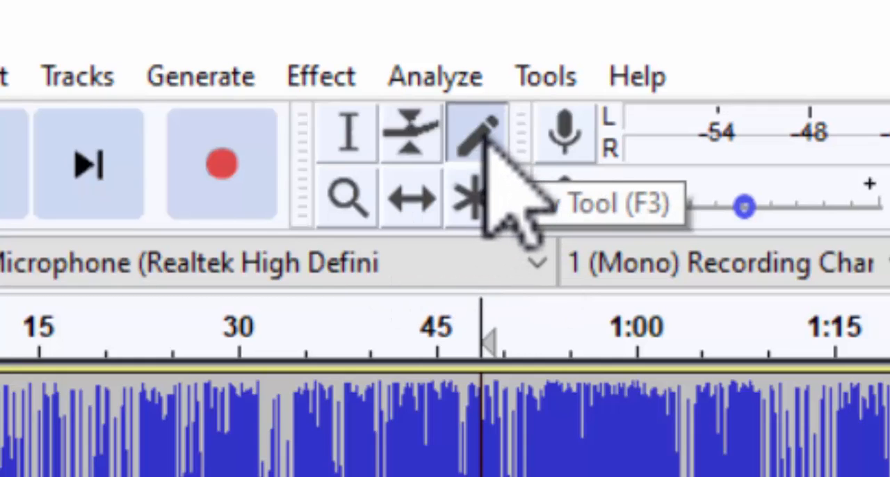
click(495, 203)
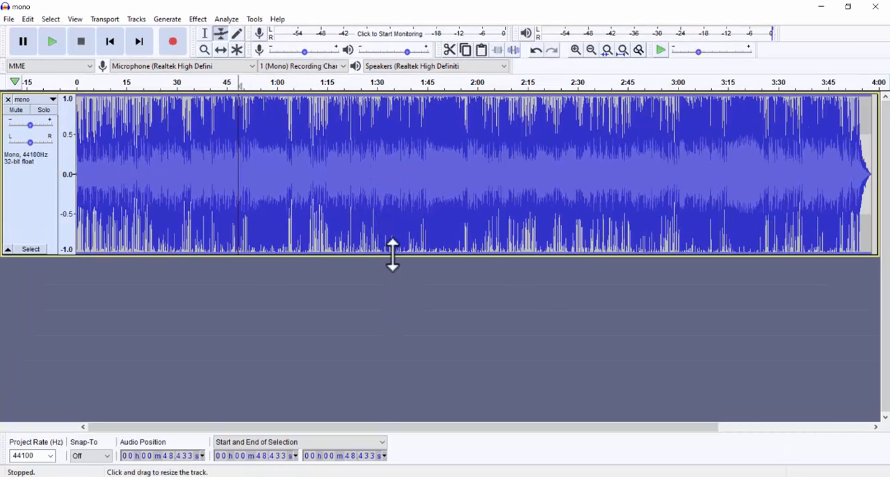
Step: Enlarge the mono track vertically and shape its amplitude envelope with control points at about 1:05, 1:28 and 1:55
drag(391, 254, 389, 407)
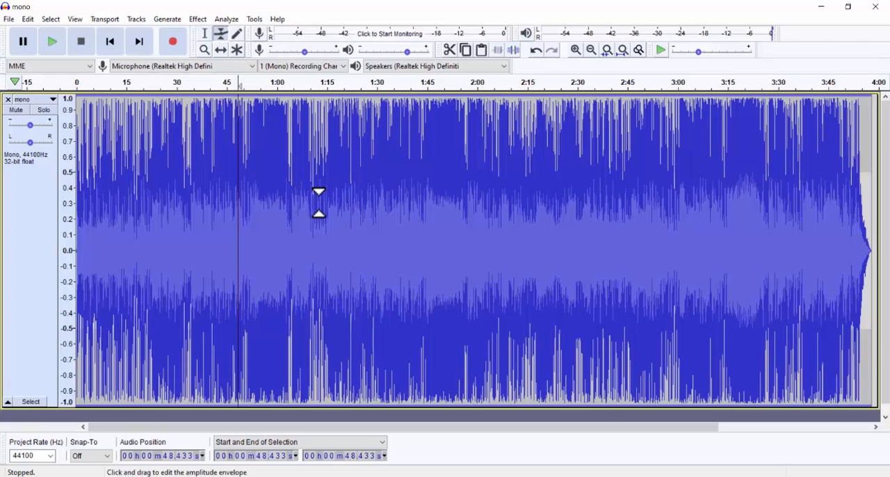
drag(324, 198, 369, 195)
click(294, 186)
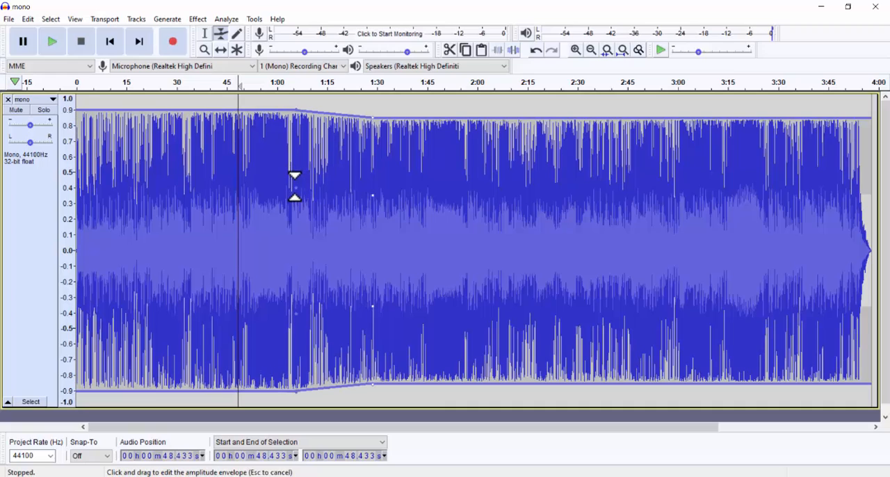
click(462, 177)
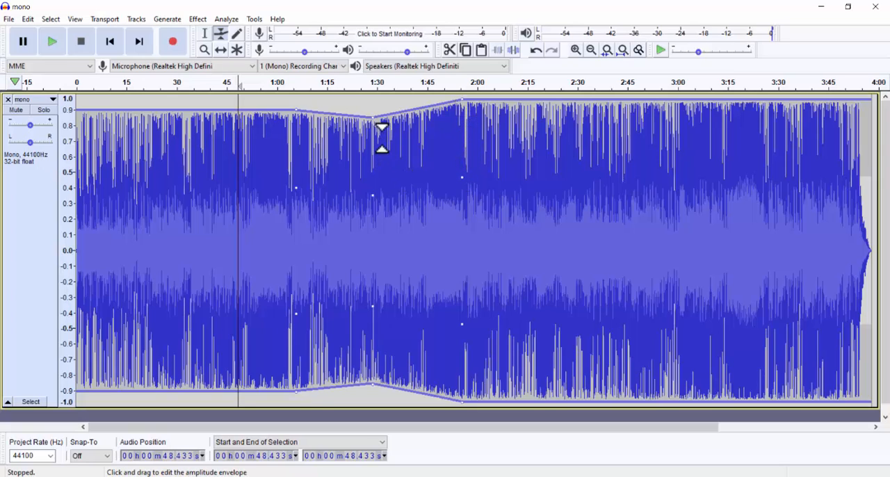
Step: Add envelope points from about 1:28 to 3:07, with dips near 1:30 and 2:10 and the ending lowered to about 0.67
drag(375, 128, 390, 147)
click(540, 122)
drag(504, 141, 510, 165)
click(603, 165)
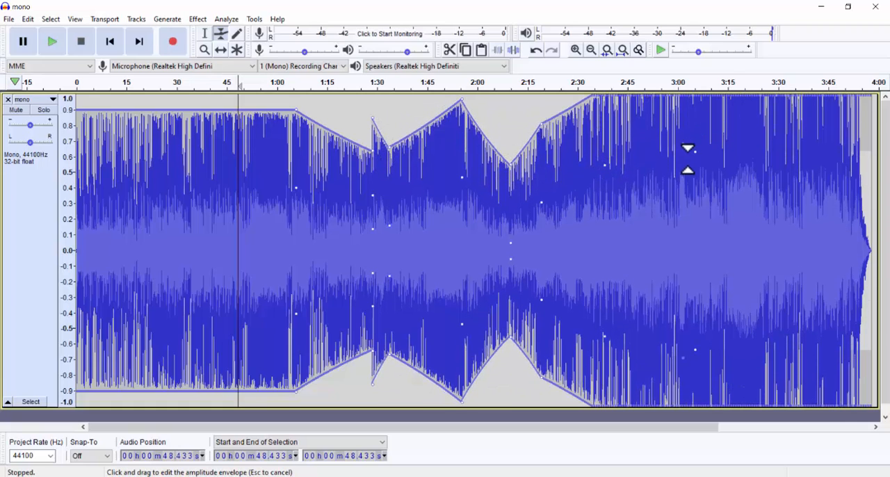
drag(688, 157, 702, 224)
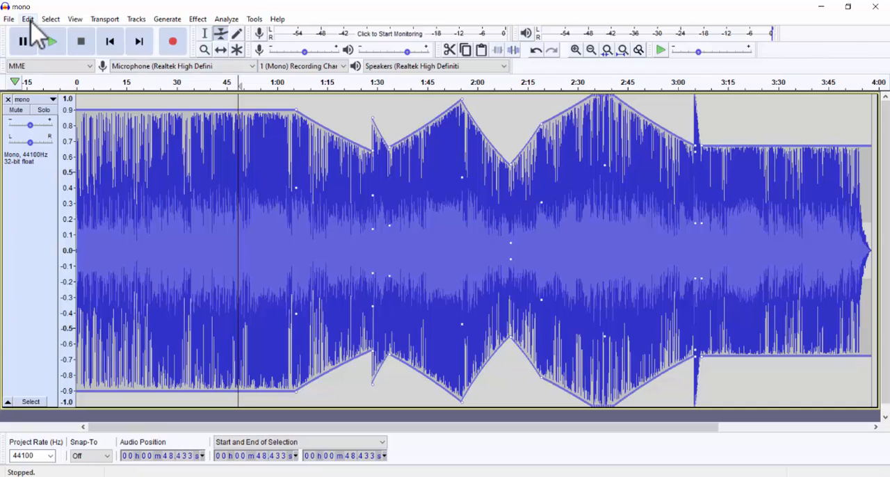
Step: Replace the edited track with a freshly imported copy of the mono audio file and enlarge it vertically
click(9, 100)
click(9, 19)
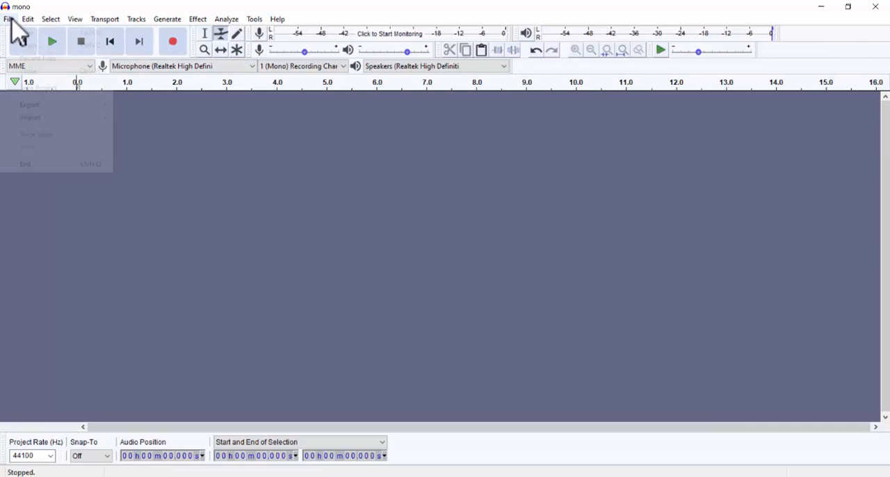
mouse_move(90, 117)
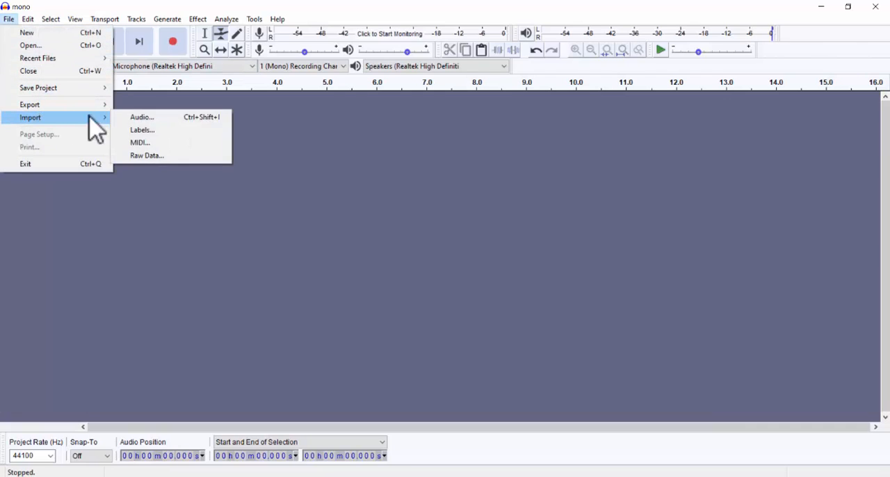
click(157, 118)
click(129, 139)
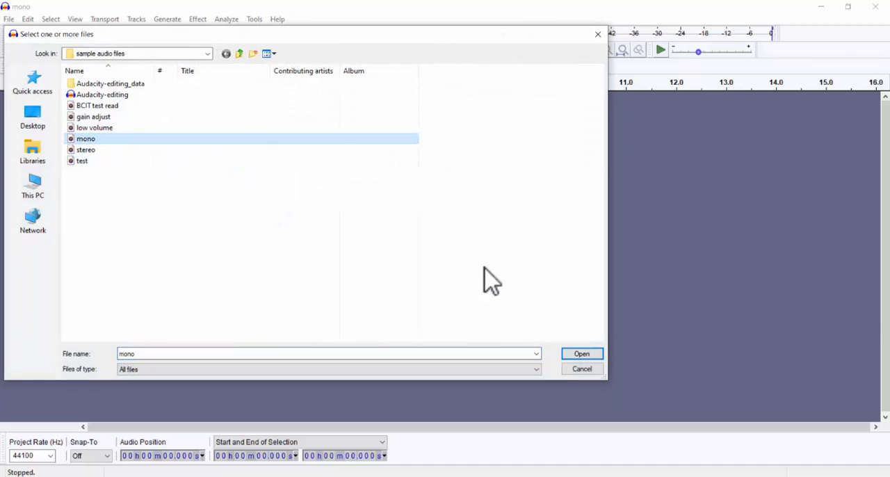
click(587, 356)
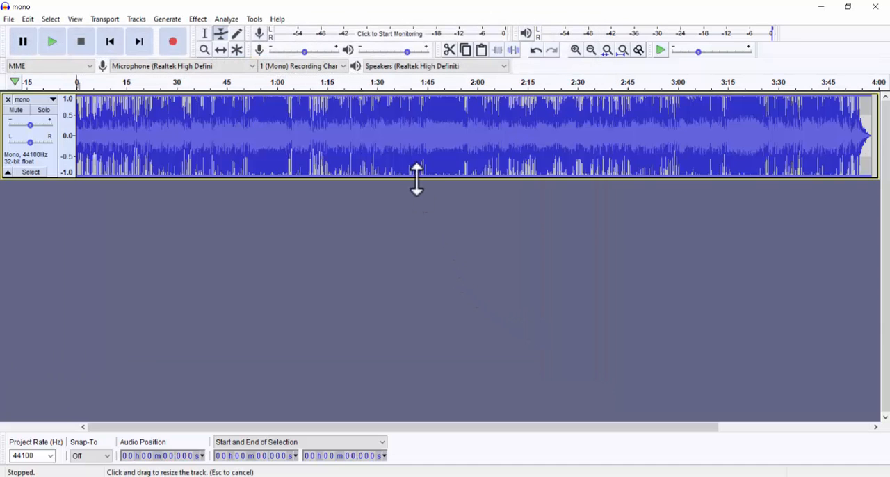
drag(417, 176, 435, 396)
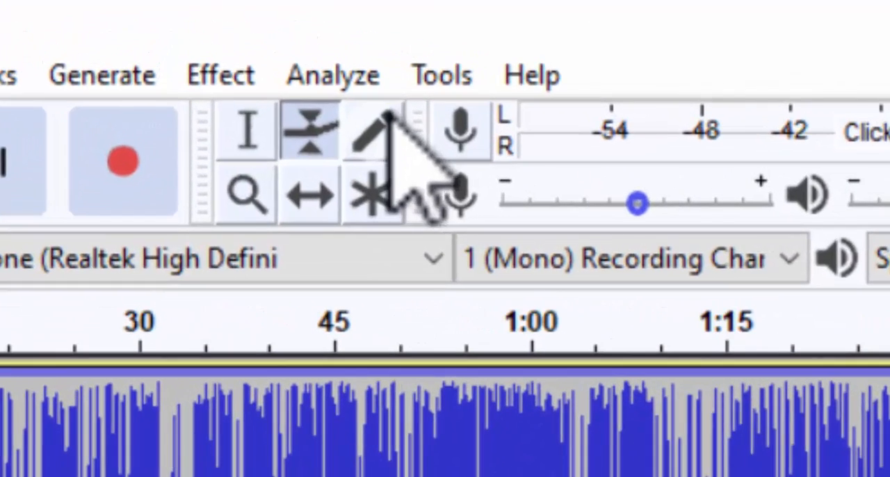
Step: Redraw individual samples of the mono waveform with the Draw tool, between about 11.0794 s and 11.0836 s
click(238, 33)
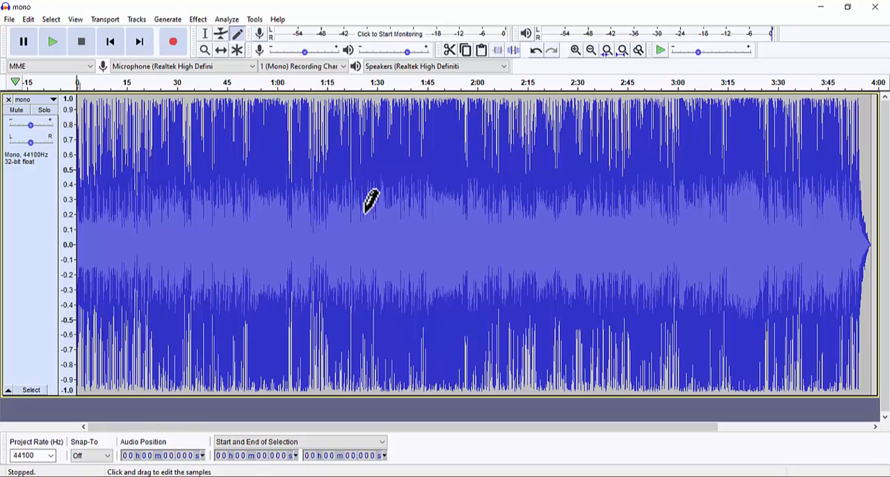
click(369, 203)
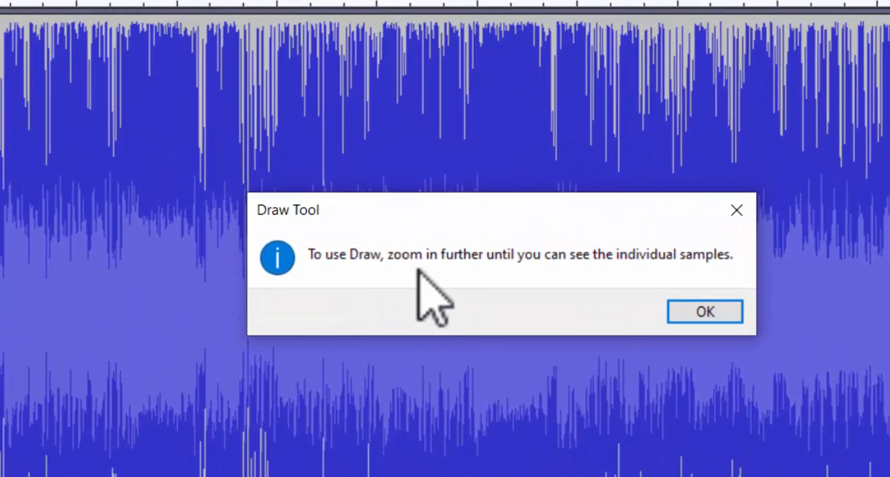
click(705, 312)
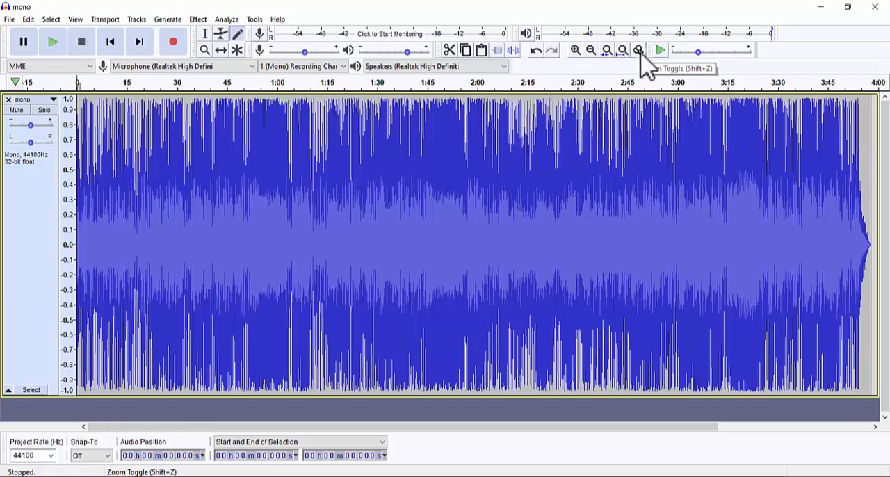
click(638, 50)
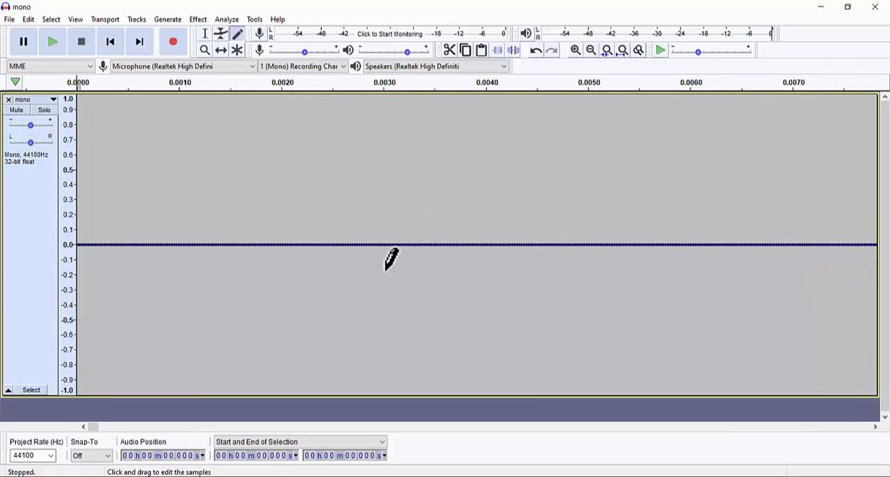
drag(94, 428, 130, 428)
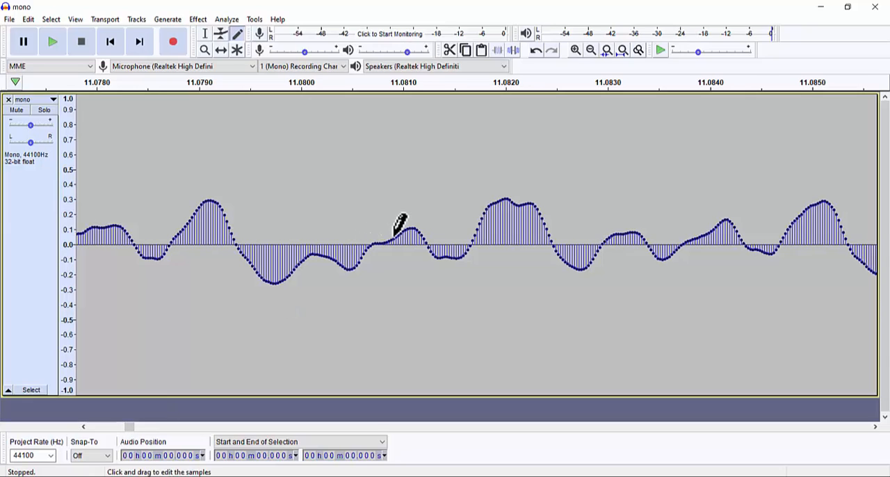
mouse_move(397, 233)
mouse_down()
mouse_move(423, 174)
mouse_move(438, 164)
mouse_move(473, 243)
mouse_move(471, 308)
mouse_move(563, 132)
mouse_move(627, 217)
mouse_move(598, 245)
mouse_move(603, 304)
mouse_move(669, 349)
mouse_up()
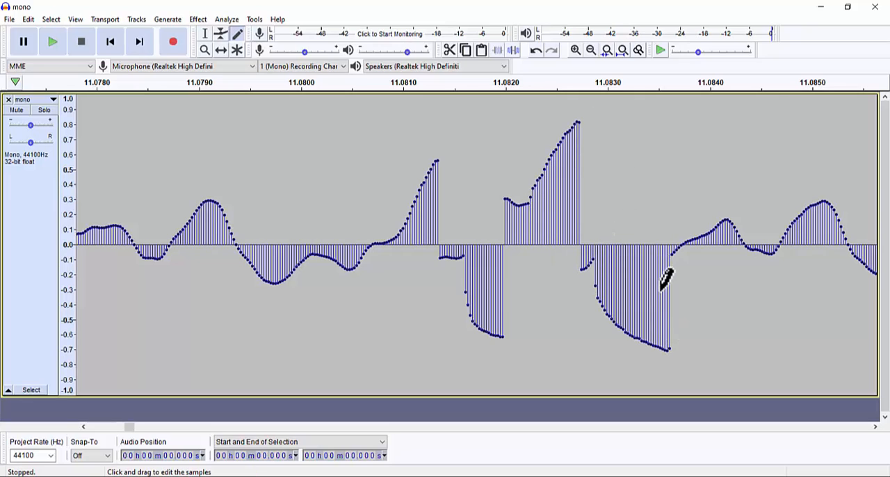
drag(331, 236, 318, 161)
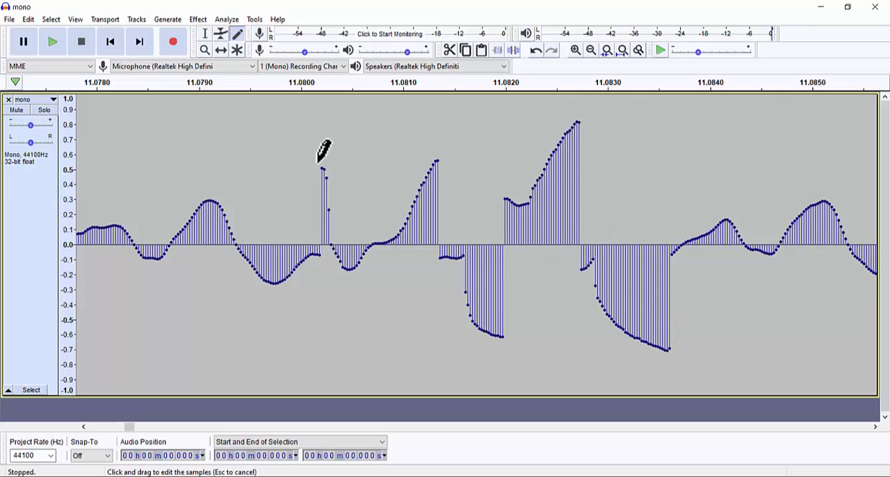
drag(240, 249, 265, 174)
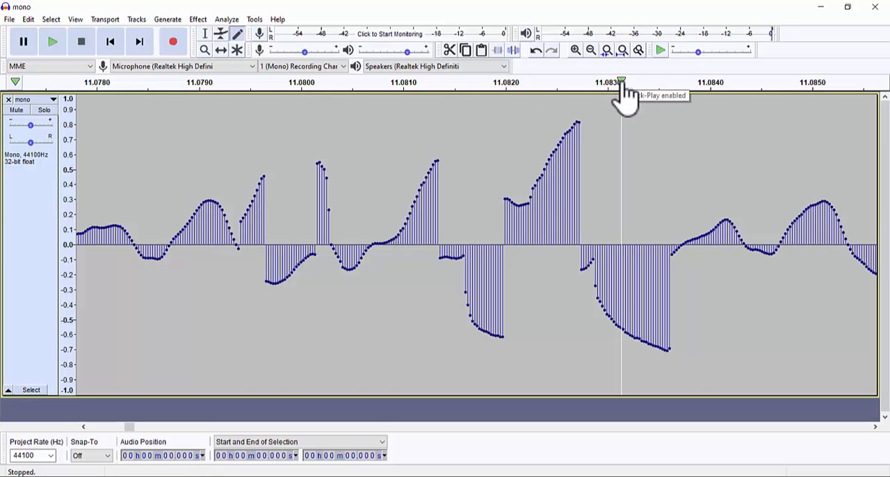
Step: Fit the whole track in view and zoom into the section from about 1:33 to 1:37 with the Zoom tool
click(623, 51)
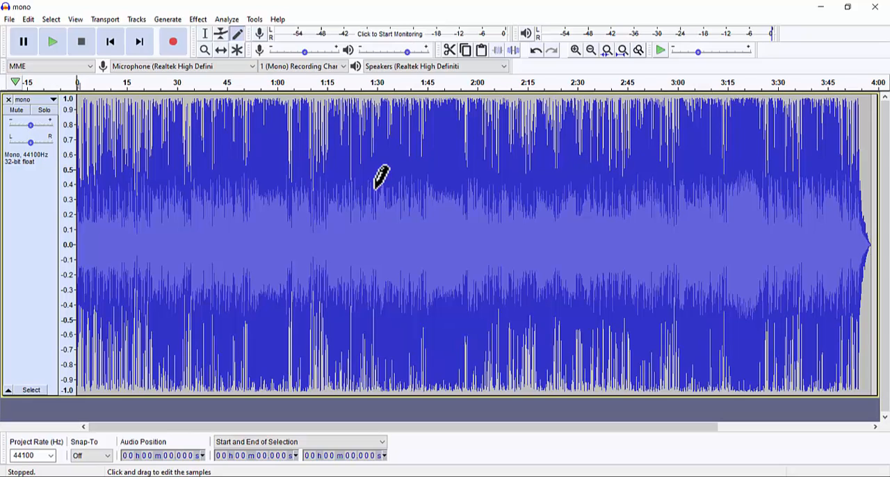
click(205, 50)
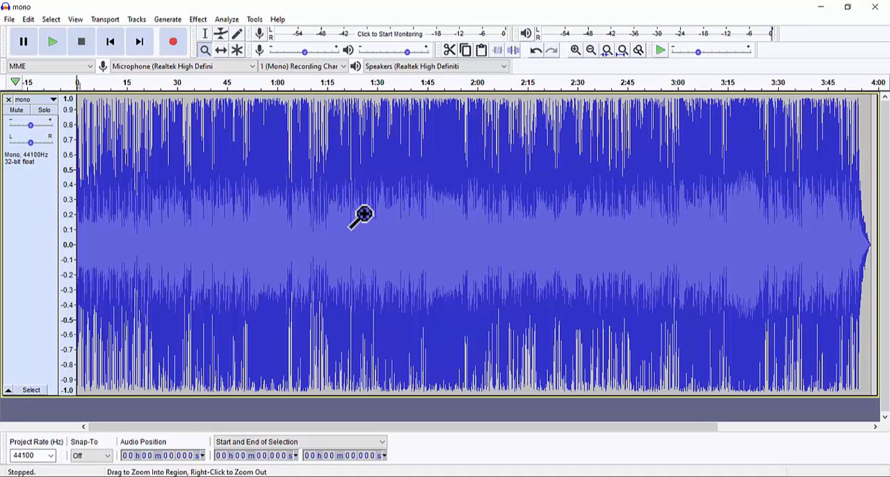
drag(361, 214, 367, 213)
drag(423, 212, 446, 213)
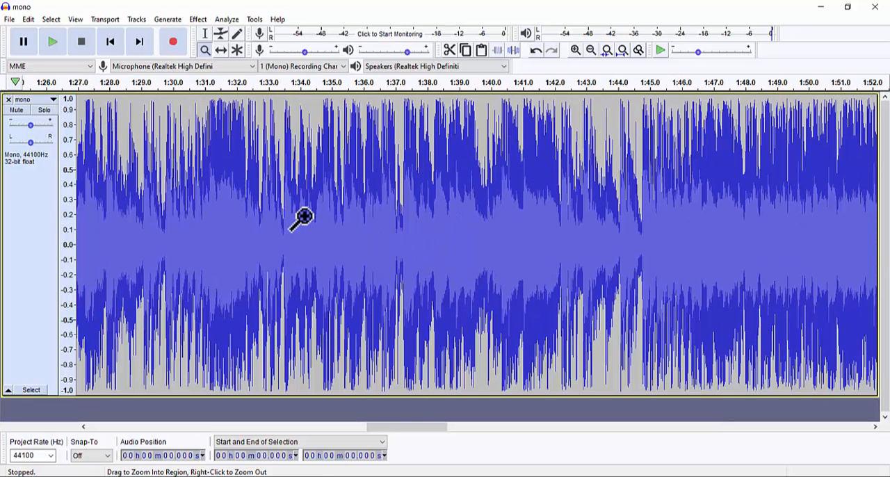
drag(278, 223, 393, 232)
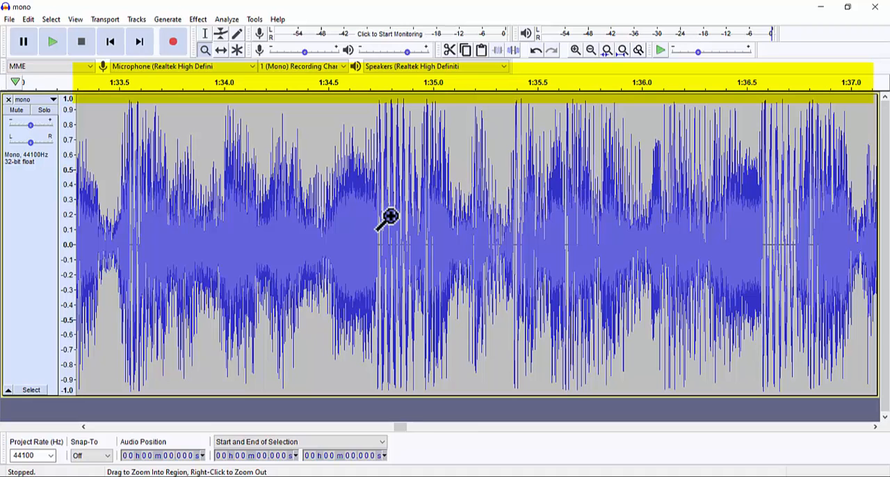
Step: Zoom out to a view of about 1:33 to 2:23 and zoom back in to about 1:48 to 2:00
right_click(353, 239)
right_click(353, 239)
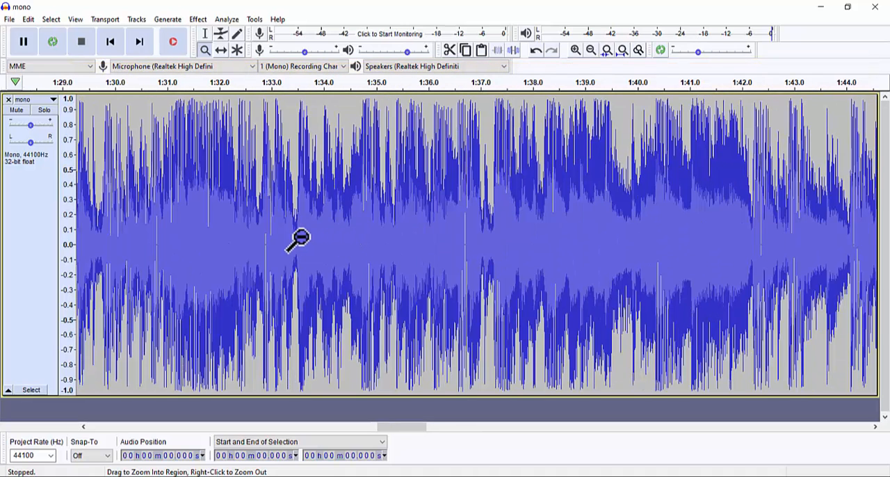
drag(290, 239, 530, 249)
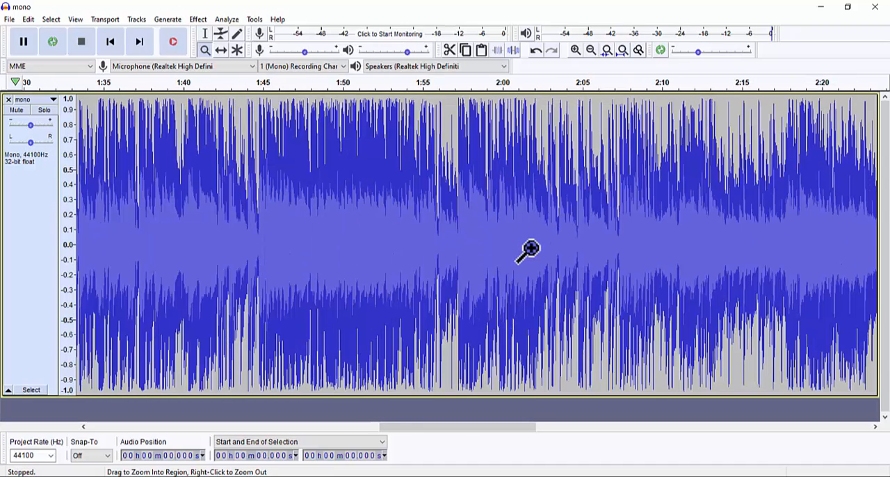
click(382, 231)
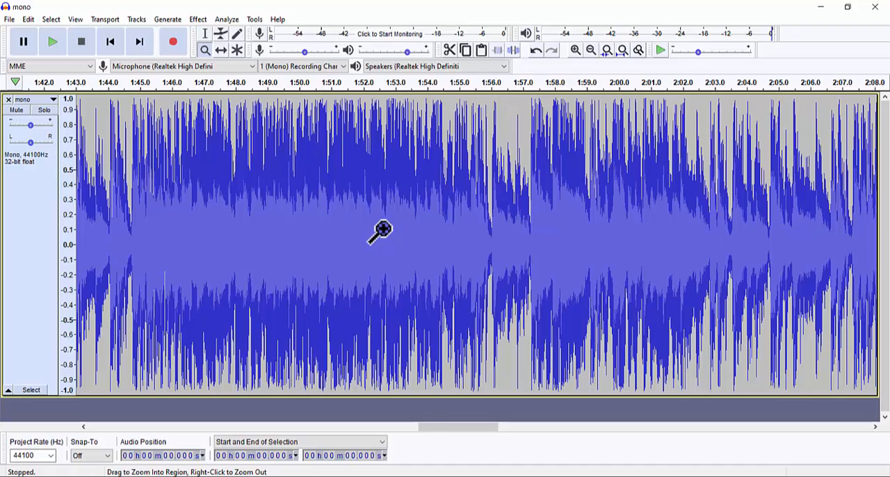
click(383, 230)
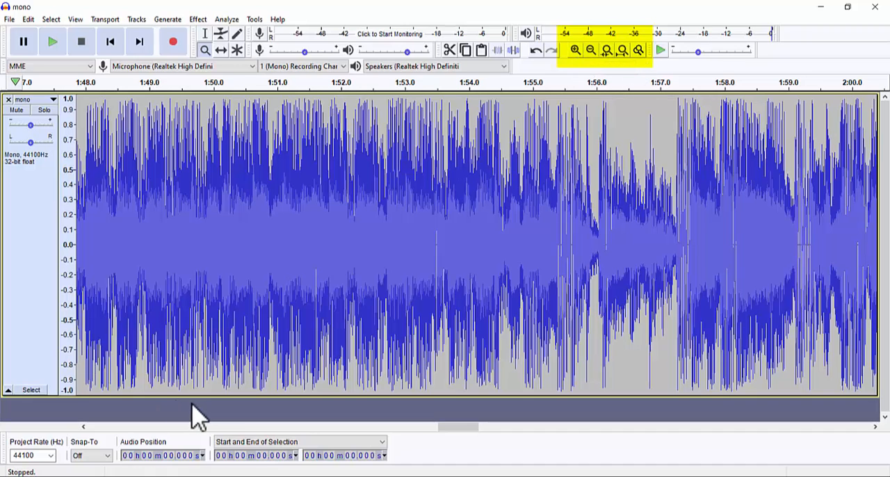
Step: Reduce the mono track's height and zoom the timeline out until it spans about 8 minutes
drag(197, 397, 226, 230)
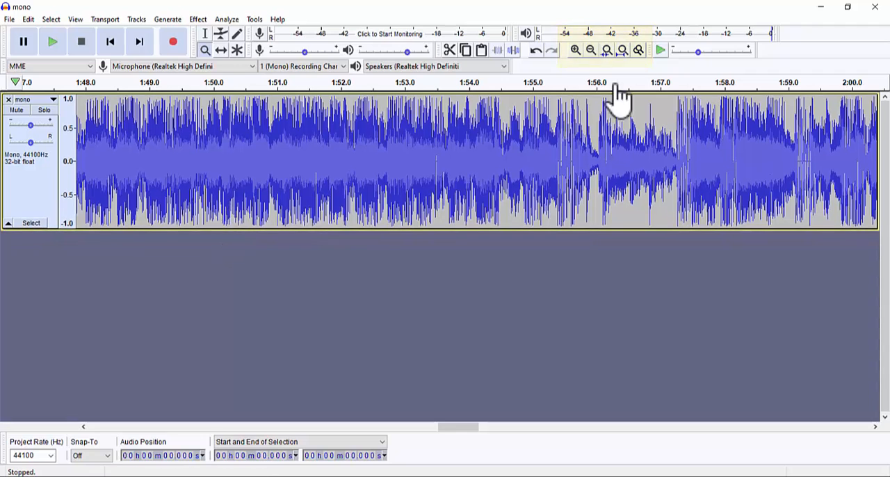
click(623, 50)
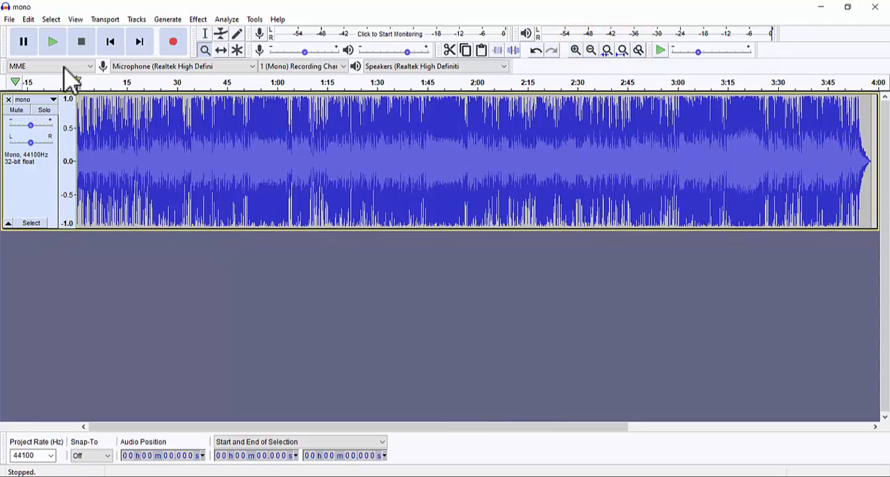
click(592, 51)
Step: Import the audio file mono from the sample audio files folder as a second track
click(10, 19)
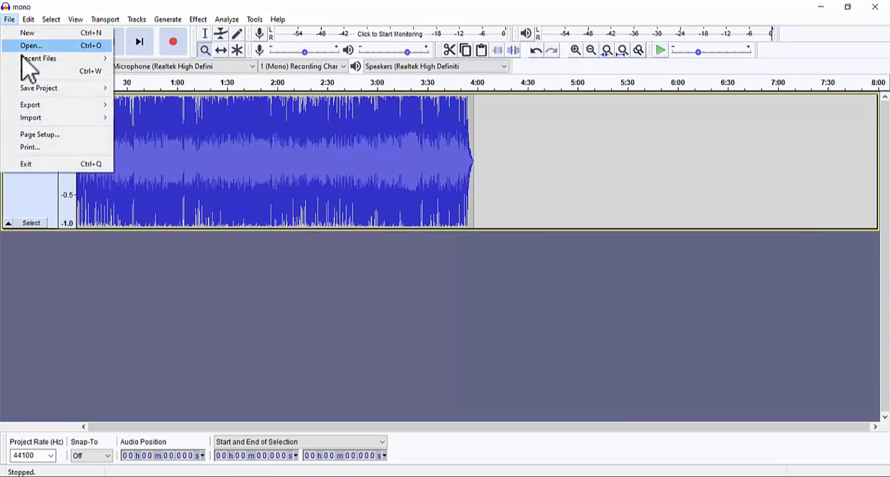
mouse_move(39, 118)
click(143, 119)
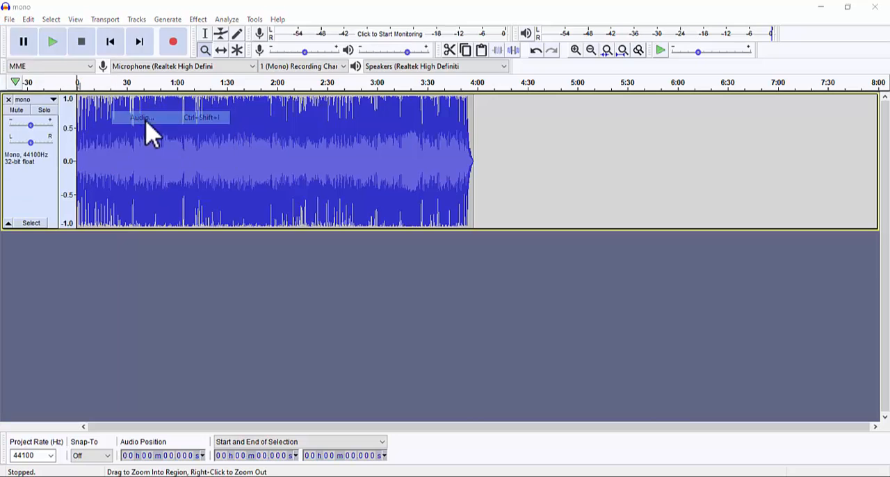
click(86, 139)
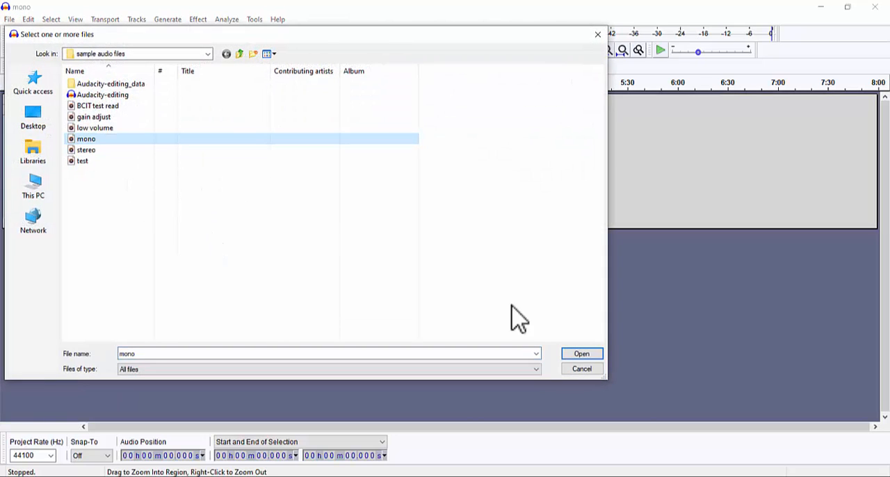
click(584, 356)
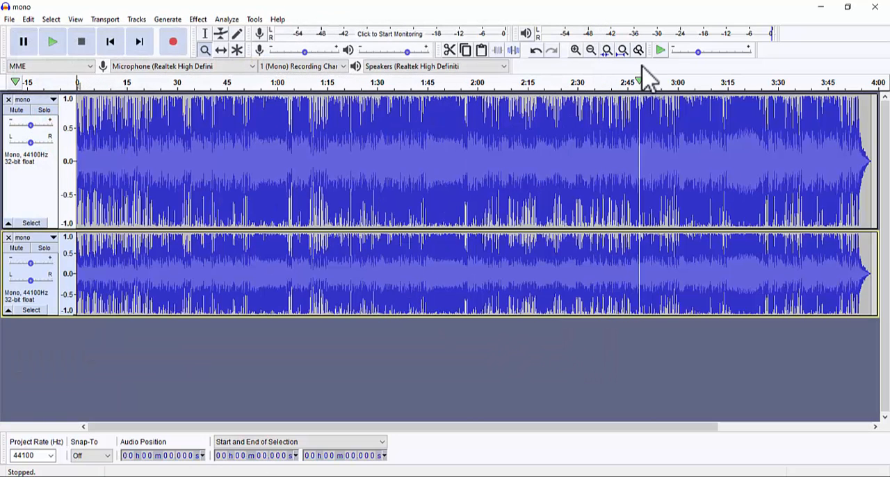
Step: Zoom the timeline out until it spans about 16 minutes and enlarge the second track's height to roughly match the first
click(591, 50)
click(591, 50)
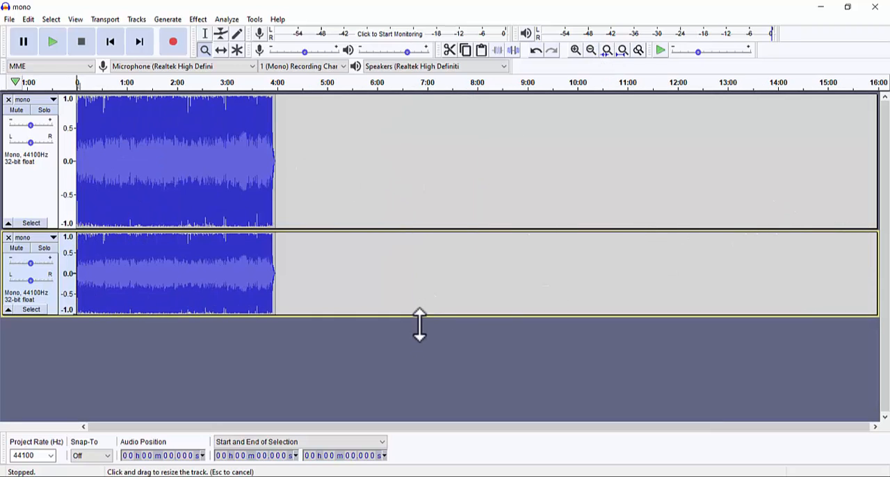
drag(421, 316, 422, 385)
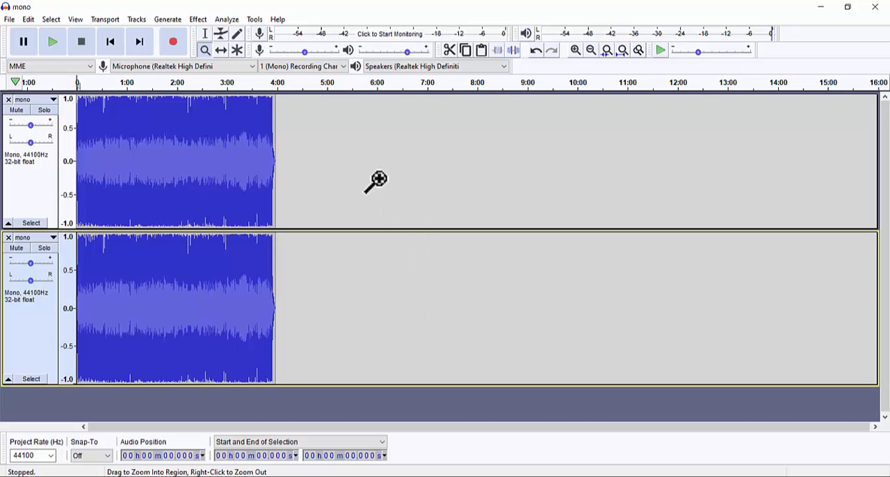
Step: Move the second track's clip with the Time Shift tool so it starts where the first track's clip ends, just before 4:00
click(221, 50)
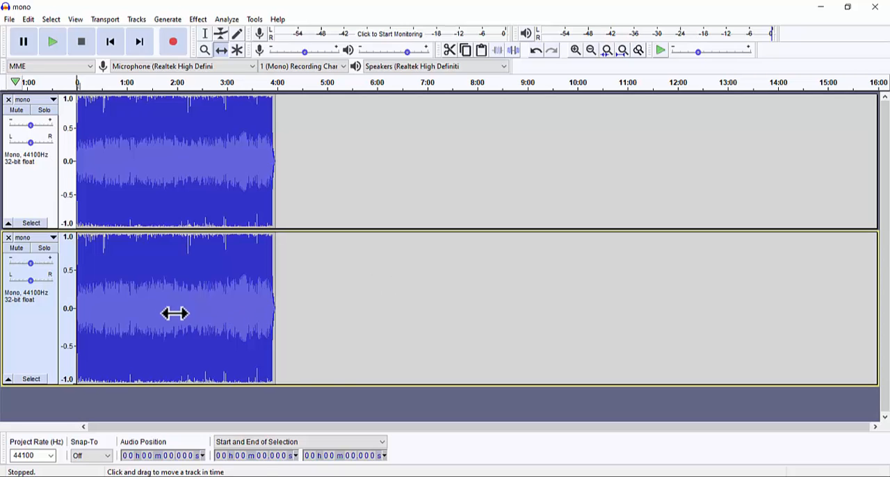
drag(175, 314, 370, 324)
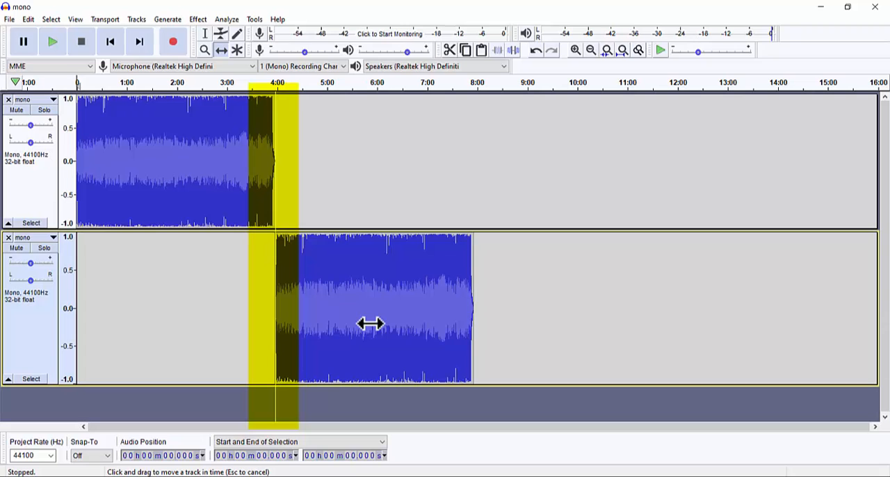
mouse_move(370, 324)
mouse_down()
mouse_move(299, 320)
mouse_move(371, 328)
mouse_up()
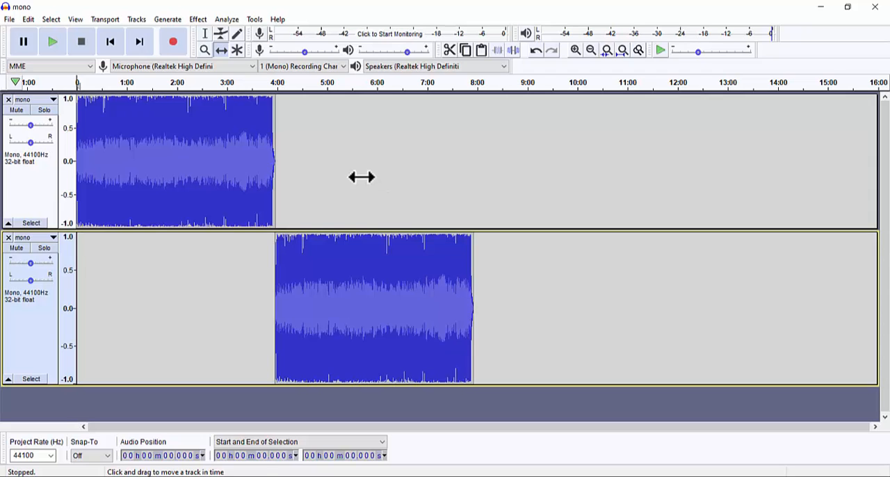
Step: Swap the clips' order in time, shifting the first track's clip to start at about 4:02, right where the second track's clip ends
drag(183, 151, 282, 160)
drag(340, 272, 119, 277)
drag(244, 176, 342, 189)
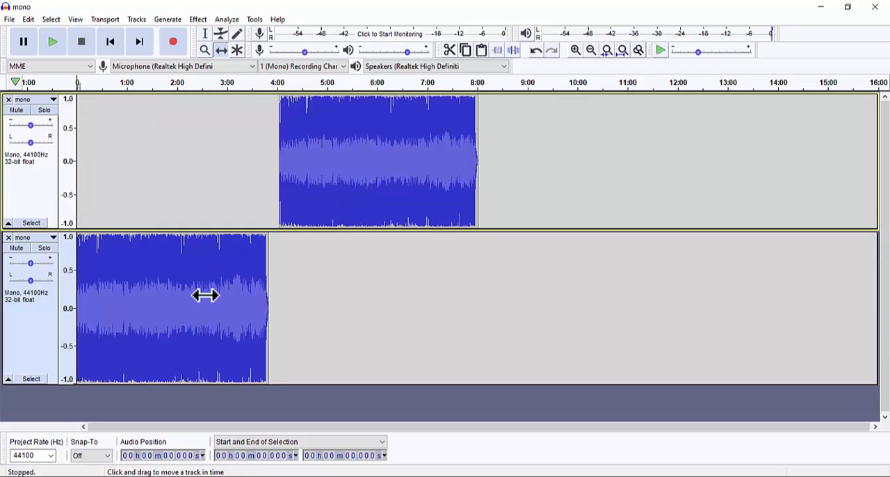
mouse_move(205, 295)
mouse_down()
mouse_move(232, 295)
mouse_move(207, 294)
mouse_move(220, 297)
mouse_up()
drag(393, 188, 400, 193)
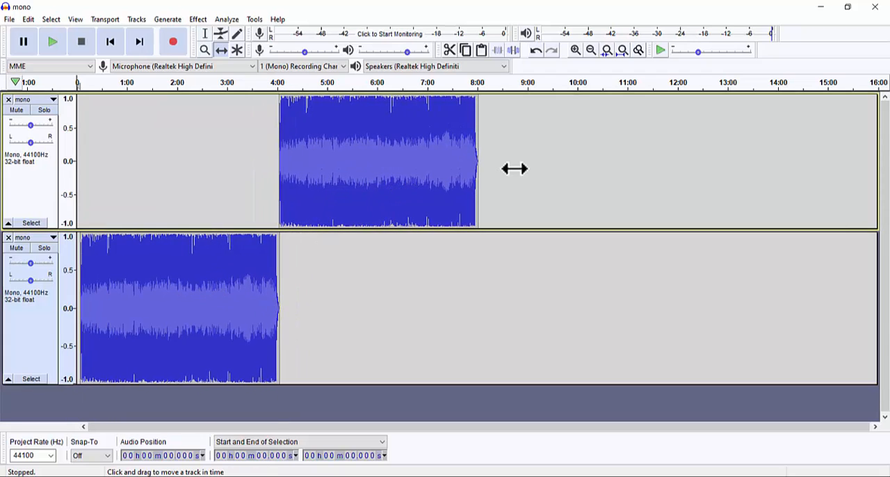